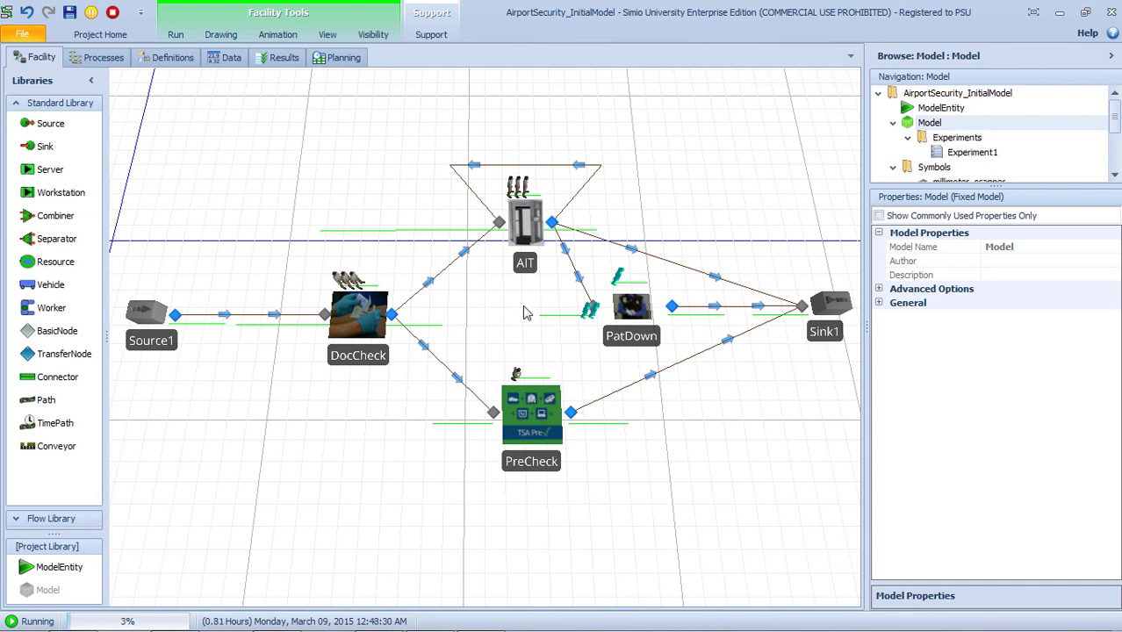
Inspect the AIT server's properties and the selection weights of the two paths leaving DocCheck.
{"action": "left_click", "coordinate": [520, 218]}
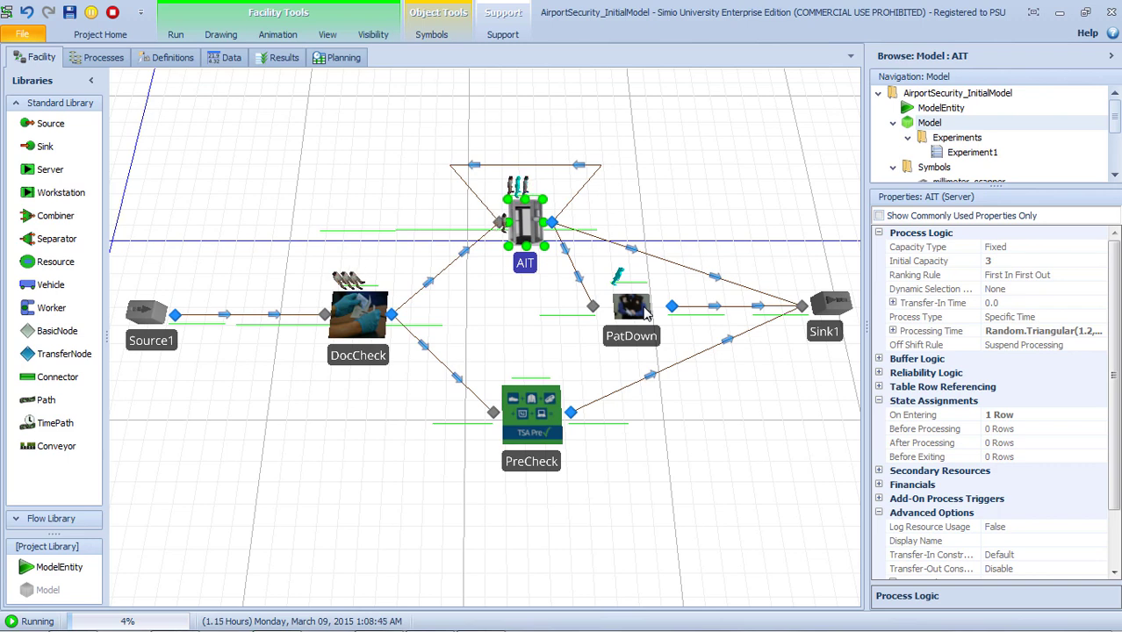
{"action": "left_click", "coordinate": [553, 335]}
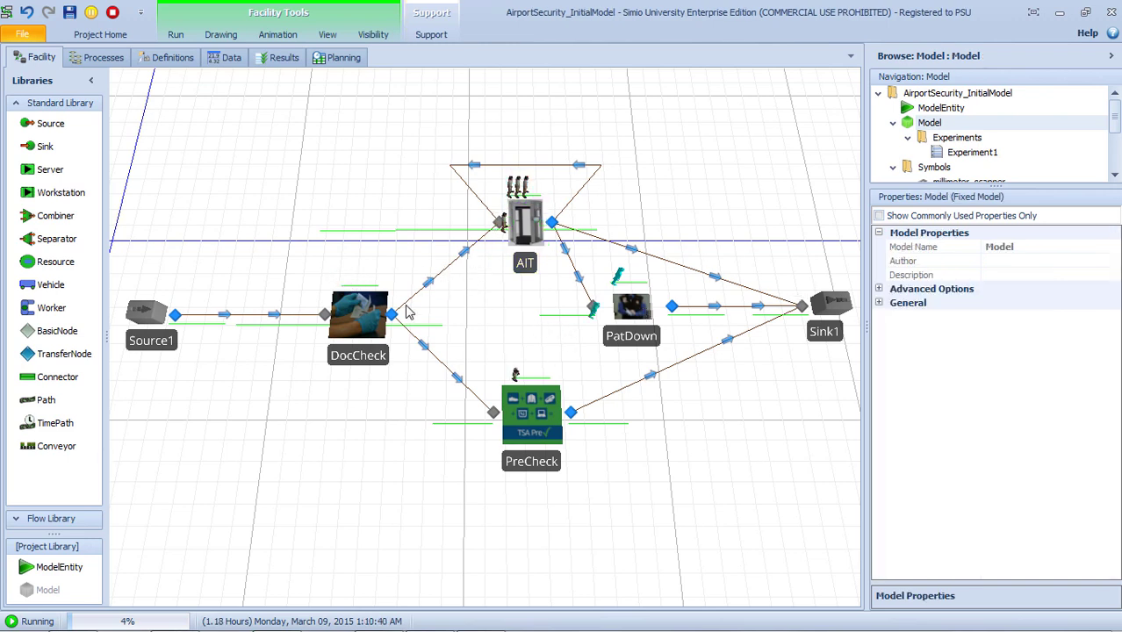
{"action": "left_click", "coordinate": [449, 264]}
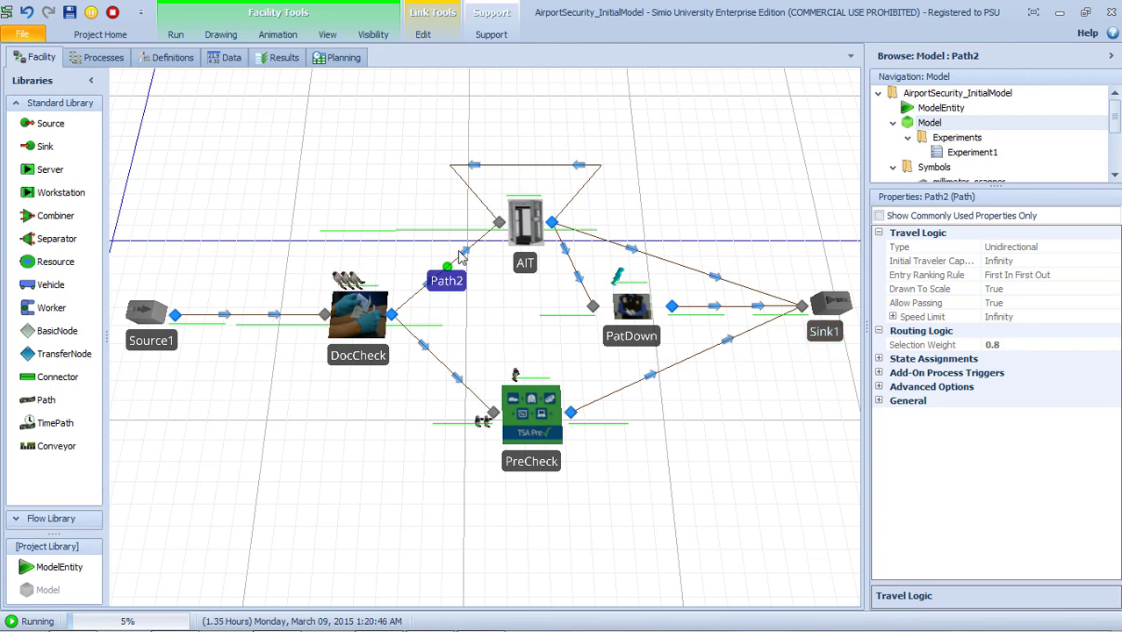
{"action": "left_click", "coordinate": [443, 365]}
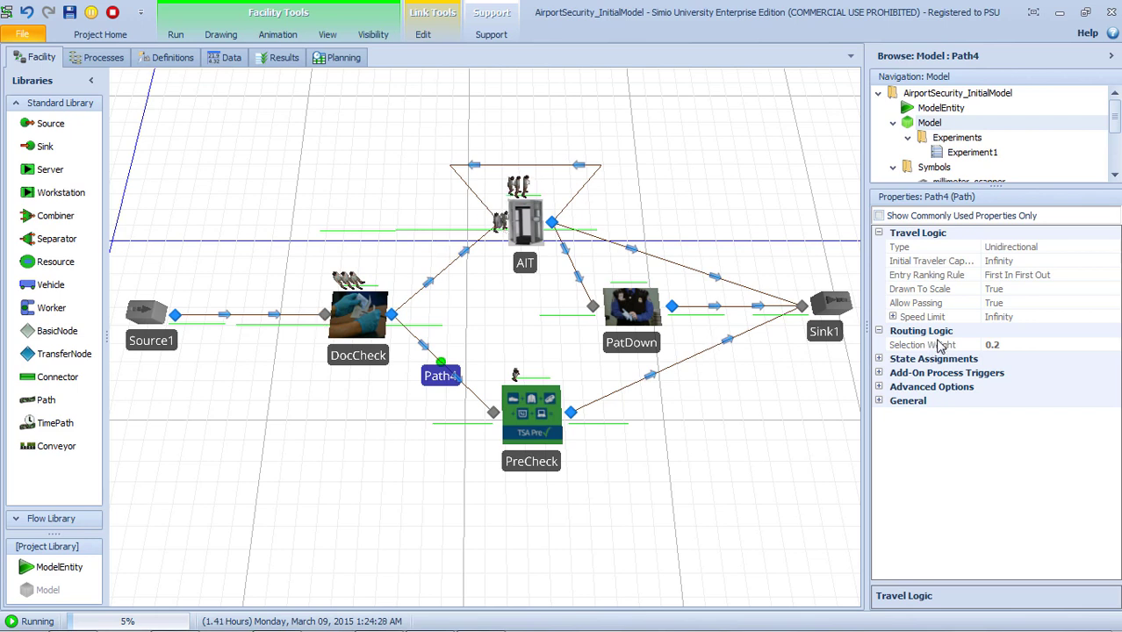
Inspect the selection weights of the paths leaving AIT to PatDown, back to AIT and to Sink1.
{"action": "left_click", "coordinate": [571, 262]}
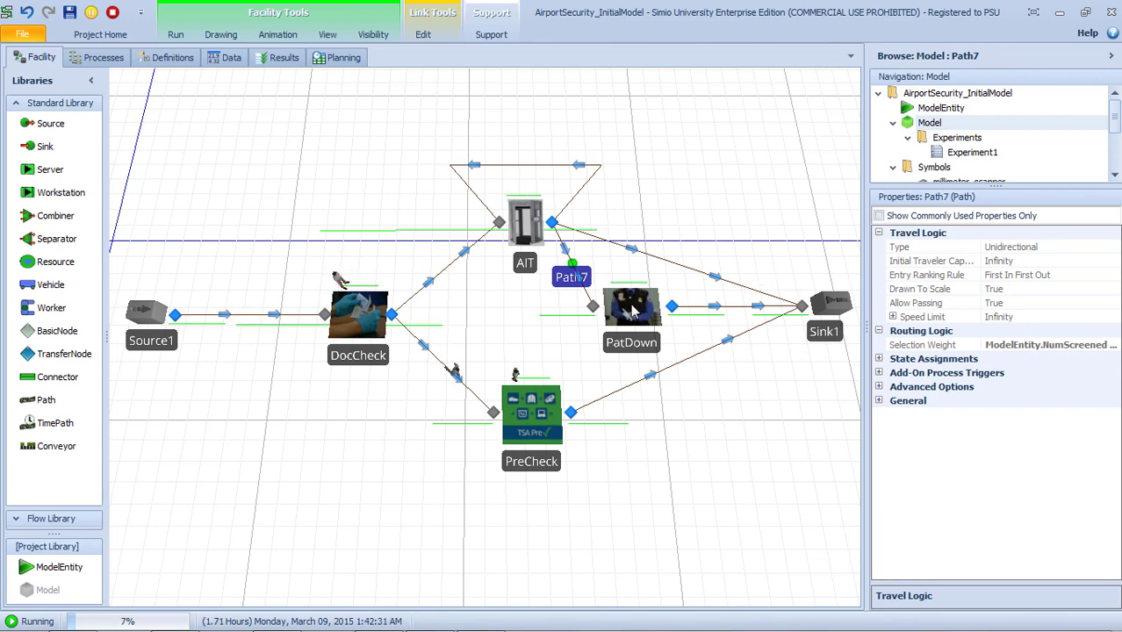
{"action": "left_click", "coordinate": [575, 203]}
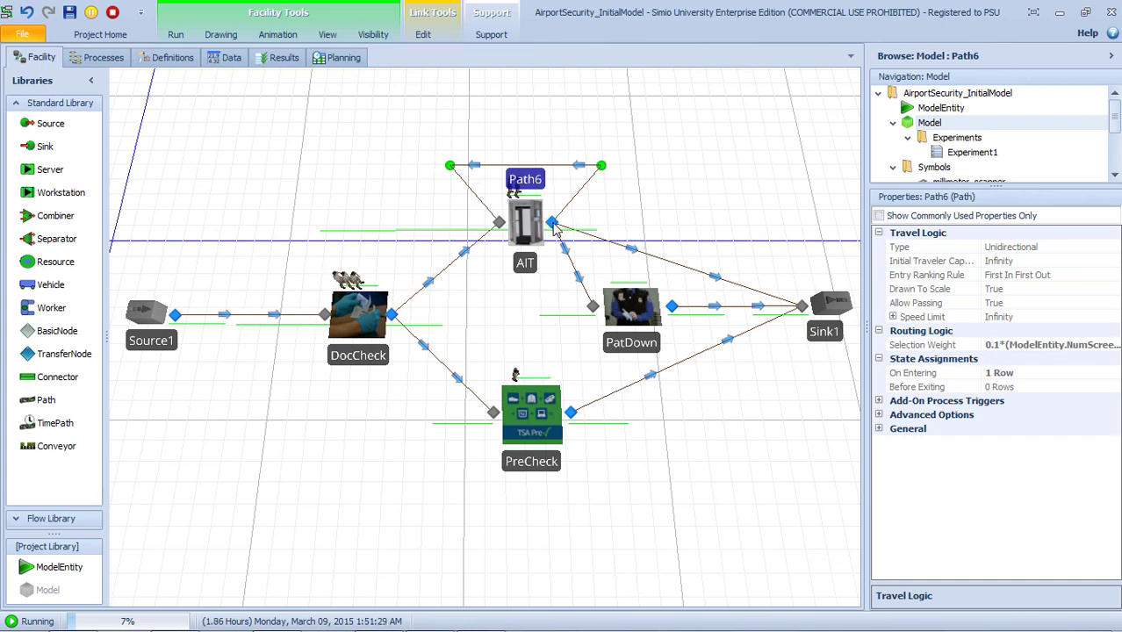
{"action": "left_click", "coordinate": [609, 242]}
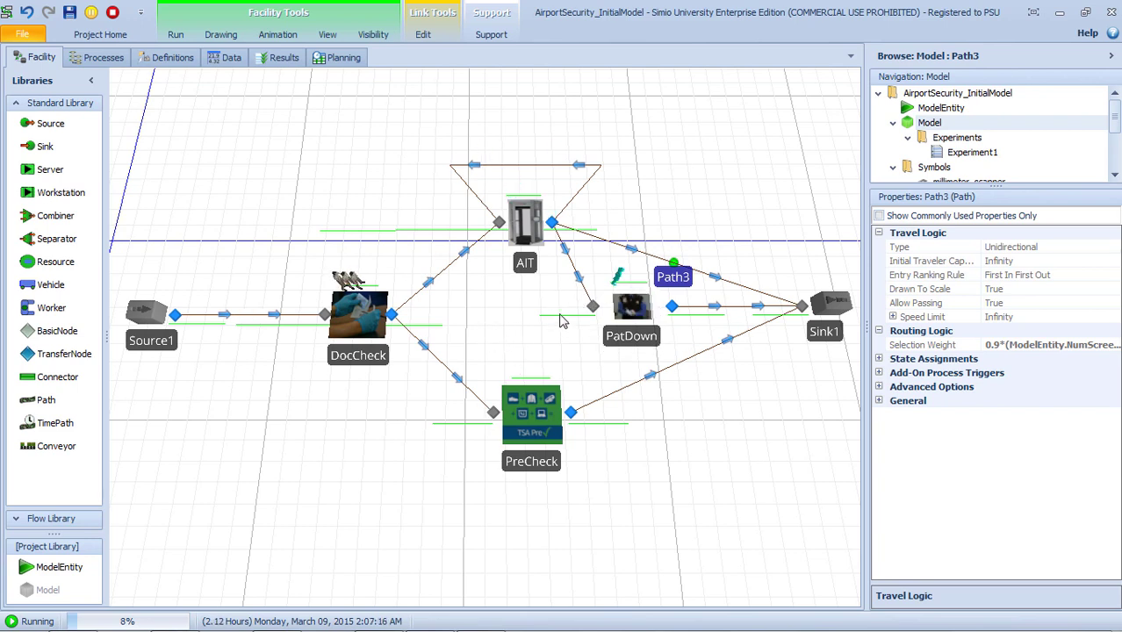
{"action": "left_click", "coordinate": [518, 323]}
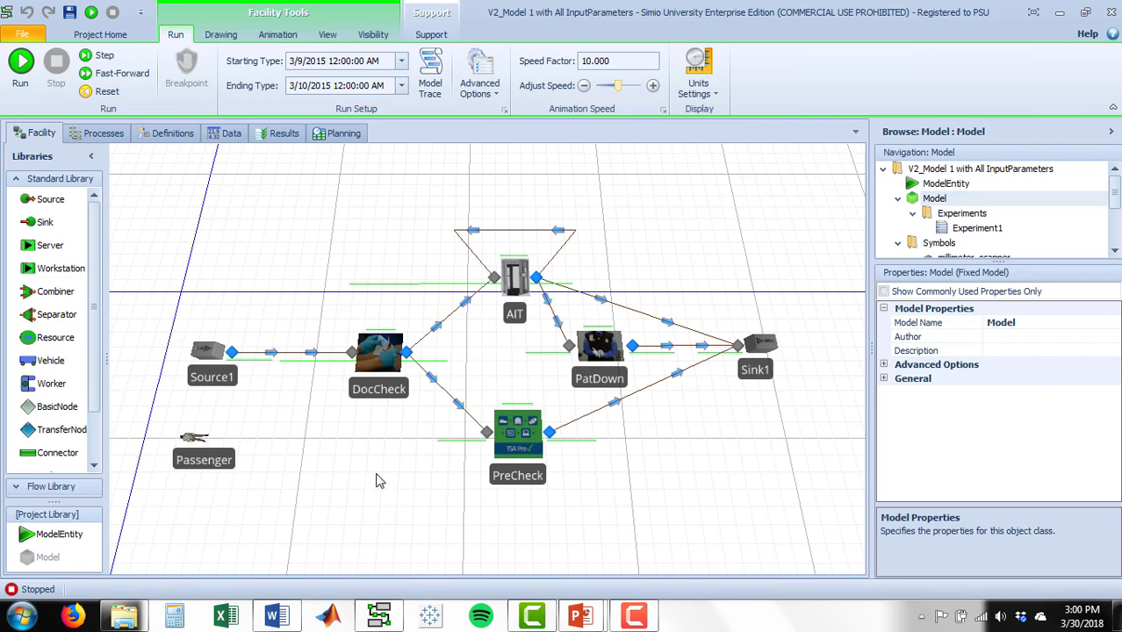
Check the interarrival time of Source1 and the processing time of DocCheck in the model with input parameters.
{"action": "left_click", "coordinate": [216, 350]}
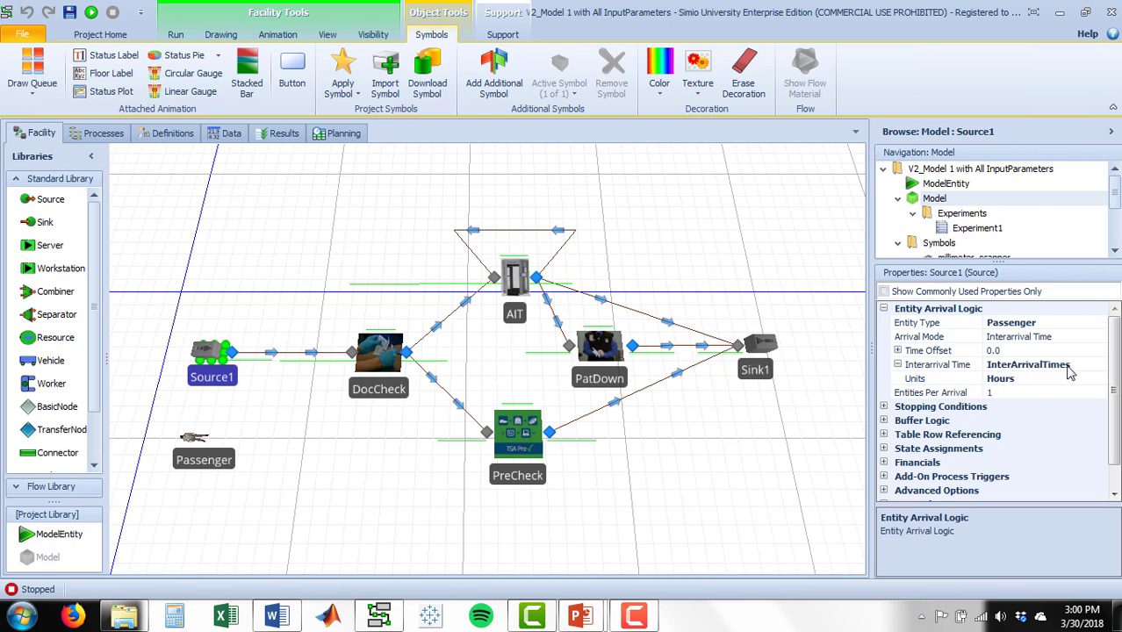
{"action": "left_click", "coordinate": [386, 362]}
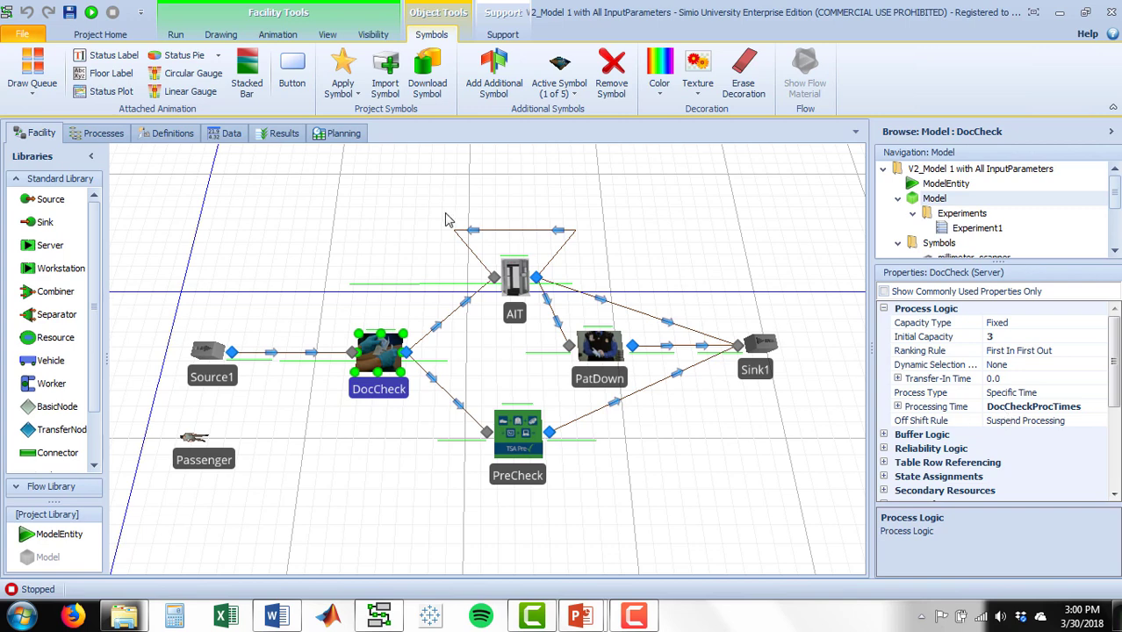
Review the DocCheckProcTimes input parameter and look through its observations table to the last row.
{"action": "left_click", "coordinate": [231, 135]}
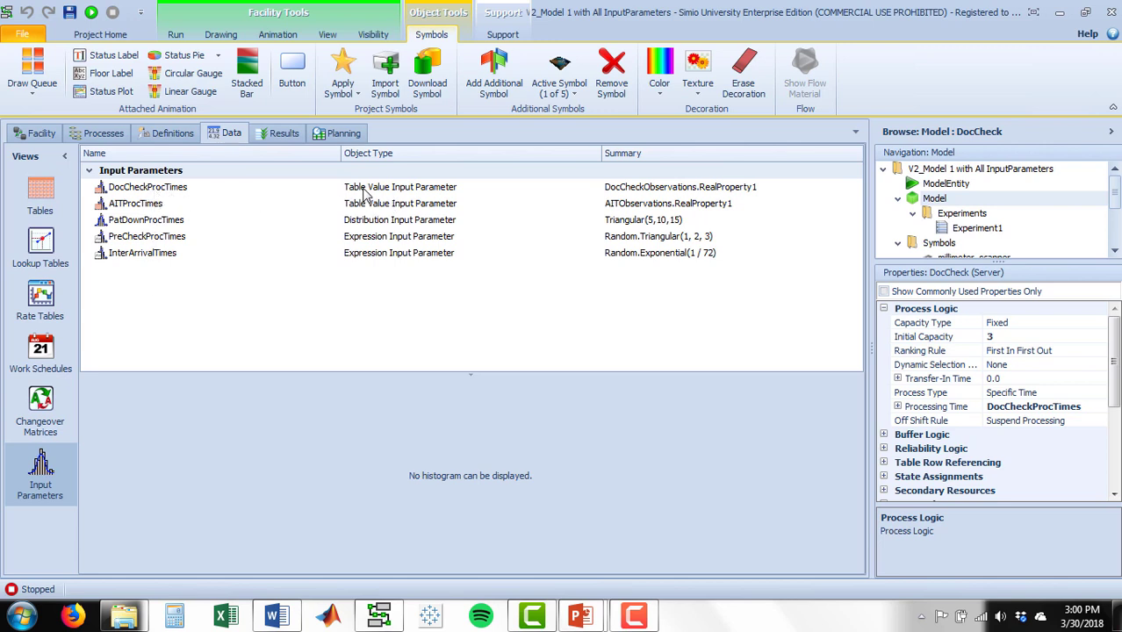
{"action": "left_click", "coordinate": [175, 191]}
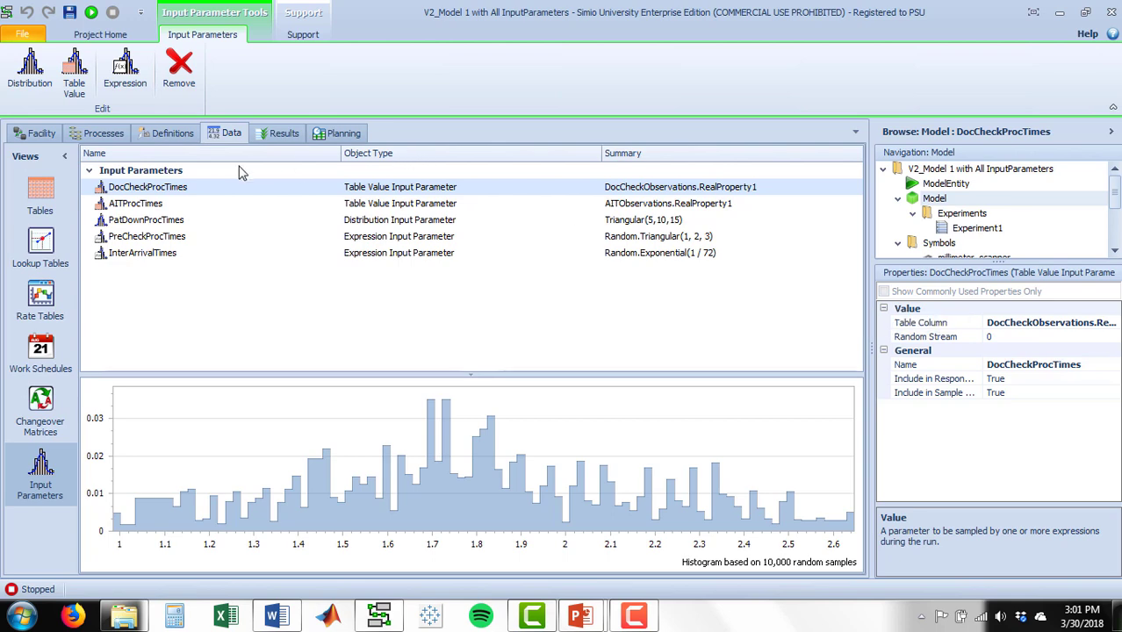
{"action": "left_click", "coordinate": [47, 202]}
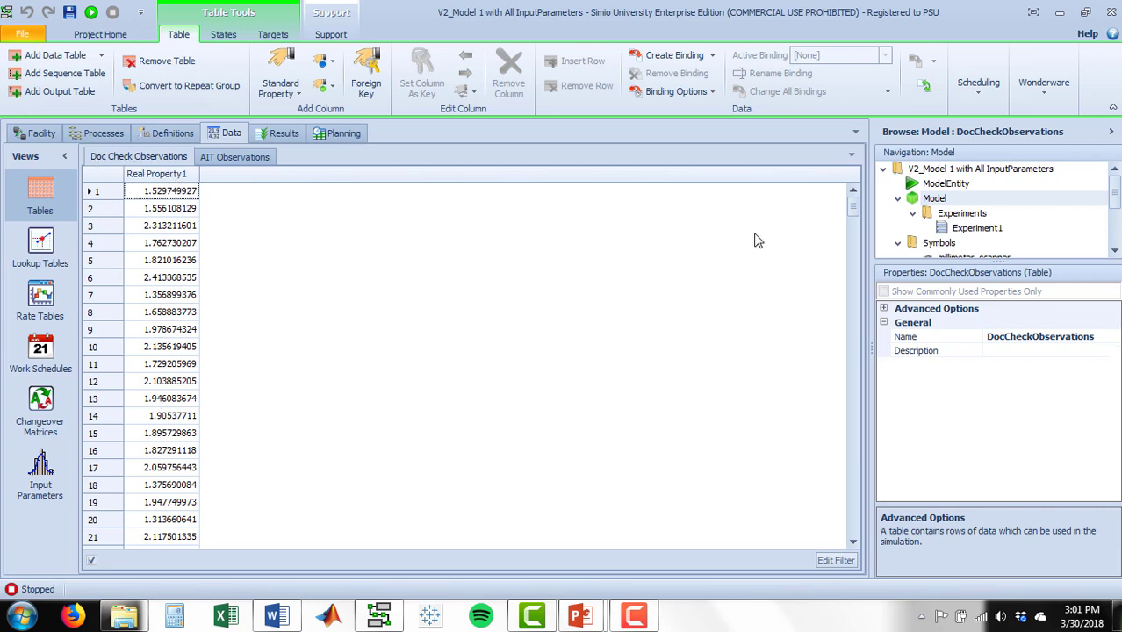
{"action": "left_click_drag", "start_coordinate": [851, 208], "coordinate": [846, 524]}
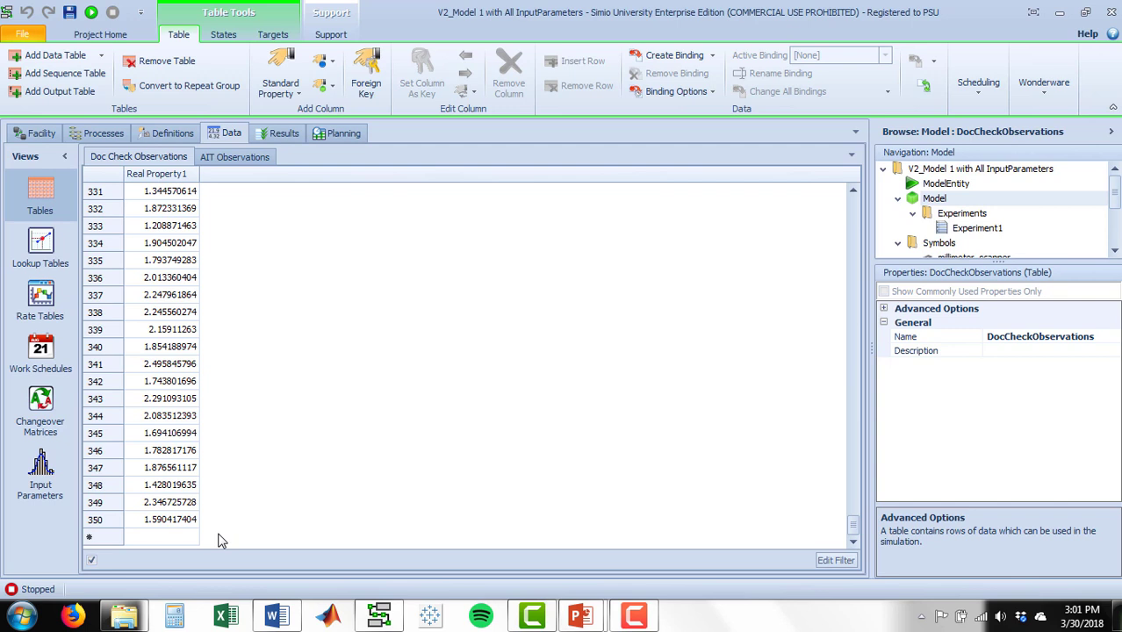
Review the definitions of the PatDownProcTimes, PreCheckProcTimes and InterArrivalTimes input parameters.
{"action": "left_click", "coordinate": [42, 472]}
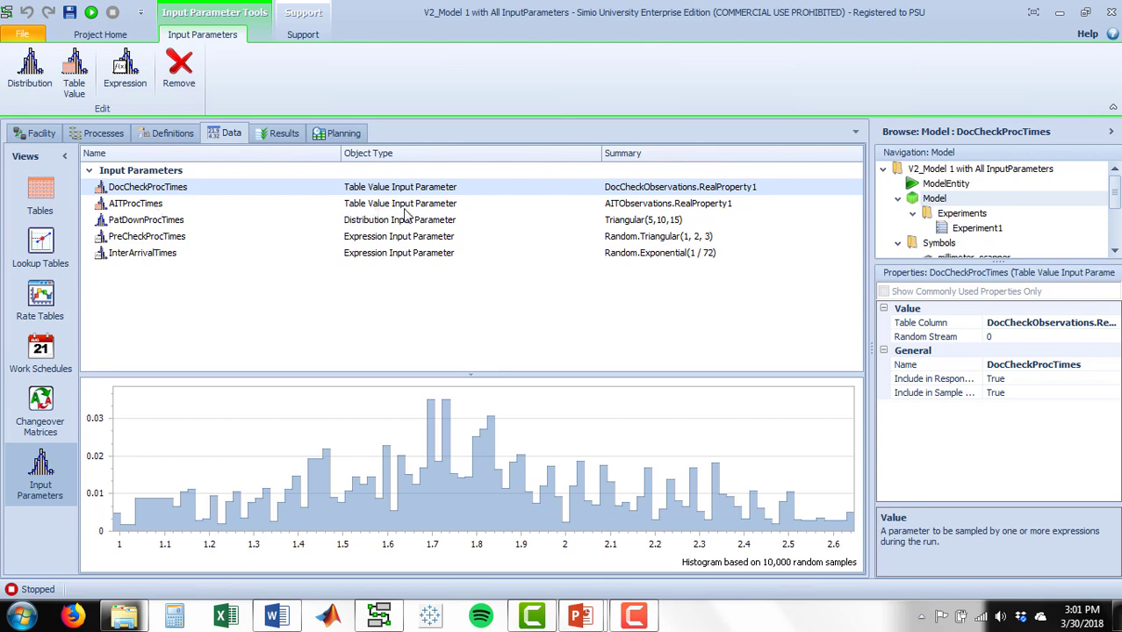
{"action": "left_click", "coordinate": [161, 225]}
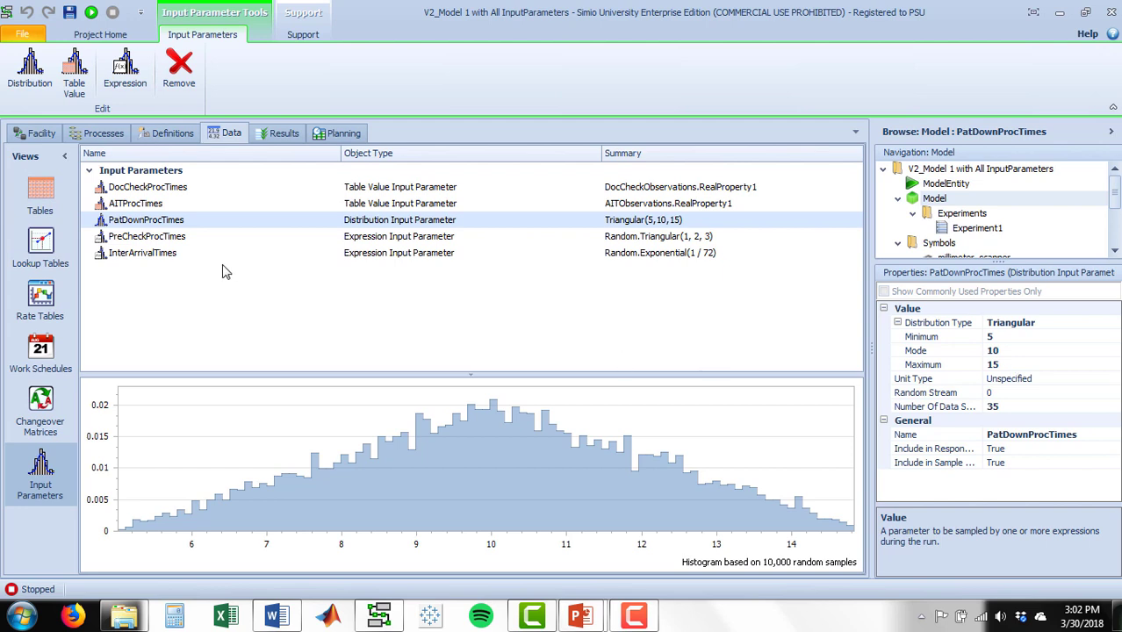
{"action": "left_click", "coordinate": [170, 239]}
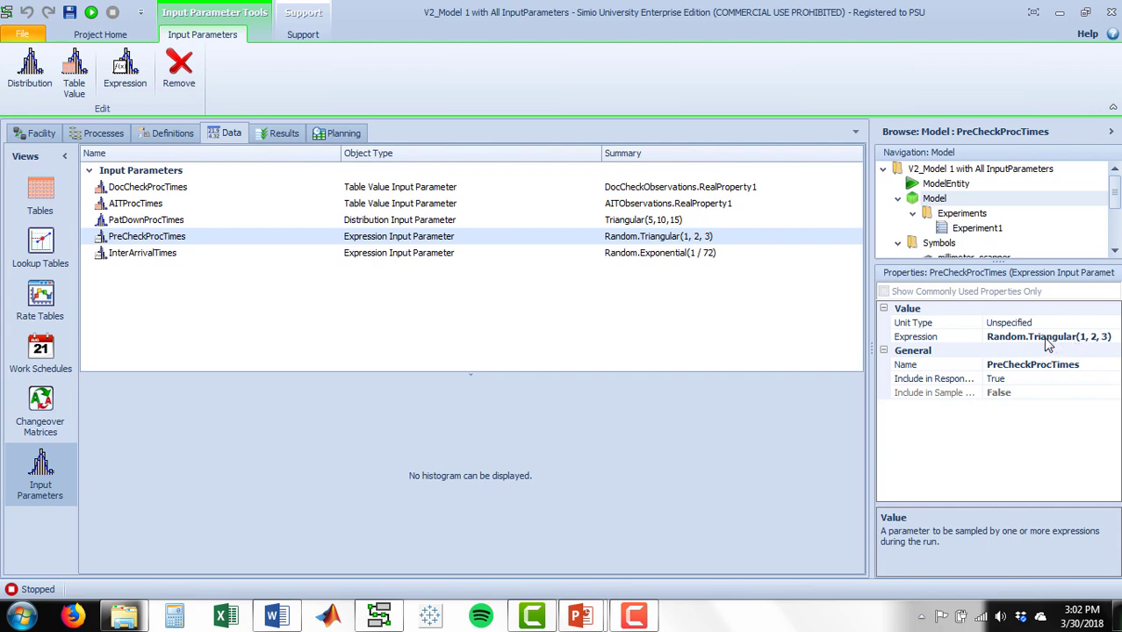
{"action": "left_click", "coordinate": [153, 260]}
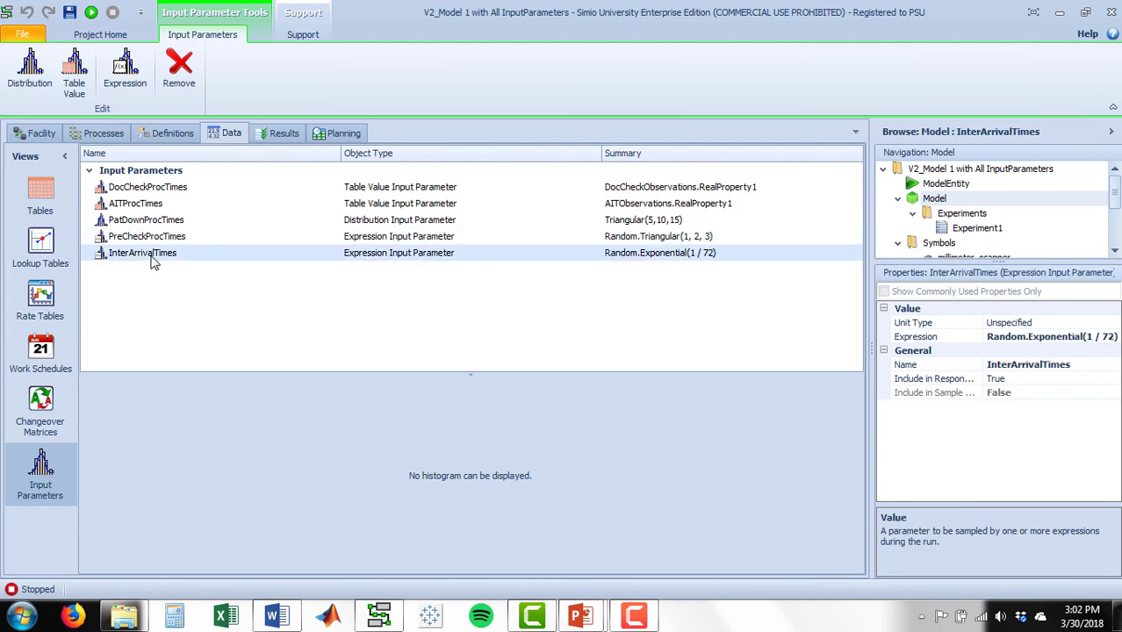
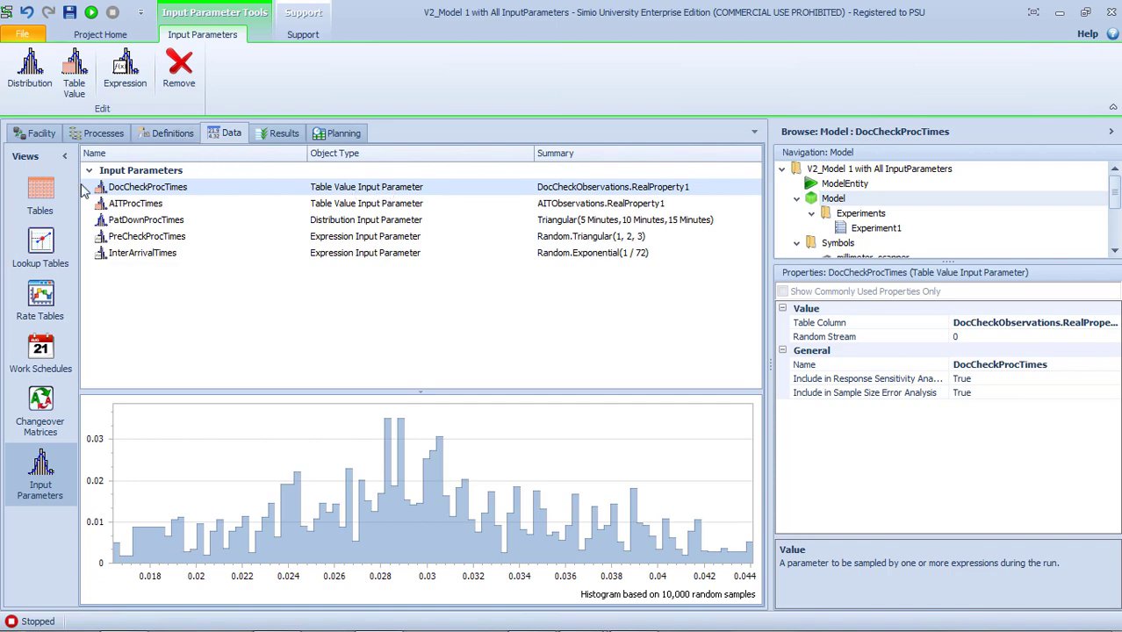
Check the unit type and default units of the RealProperty1 column in the Doc Check and AIT observation tables.
{"action": "left_click", "coordinate": [42, 200]}
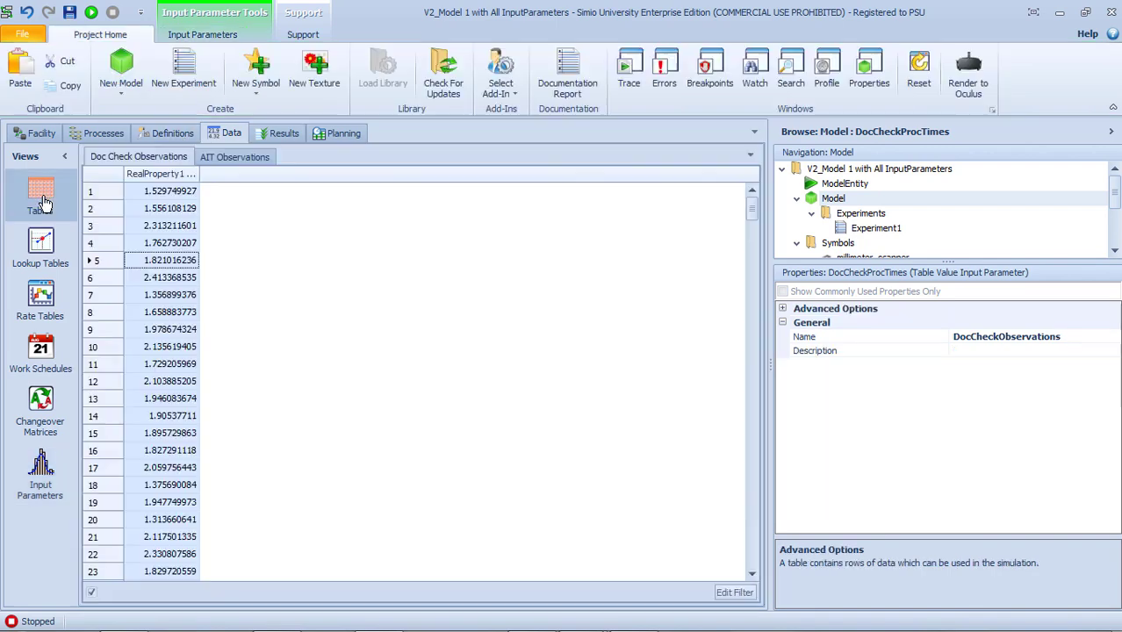
{"action": "left_click", "coordinate": [154, 175]}
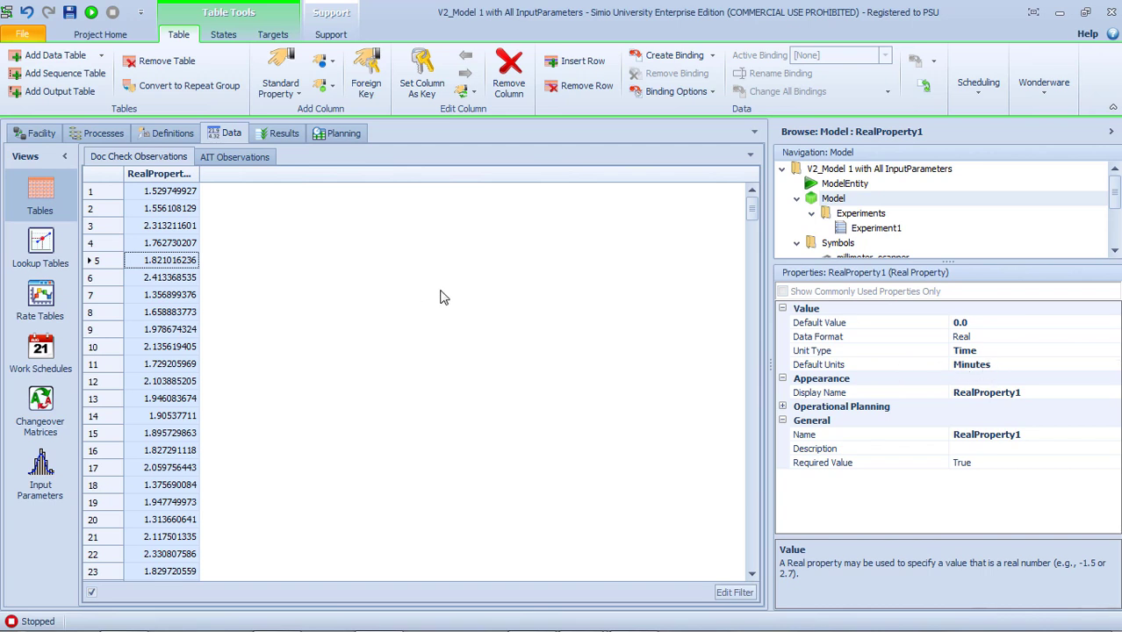
{"action": "left_click", "coordinate": [234, 157]}
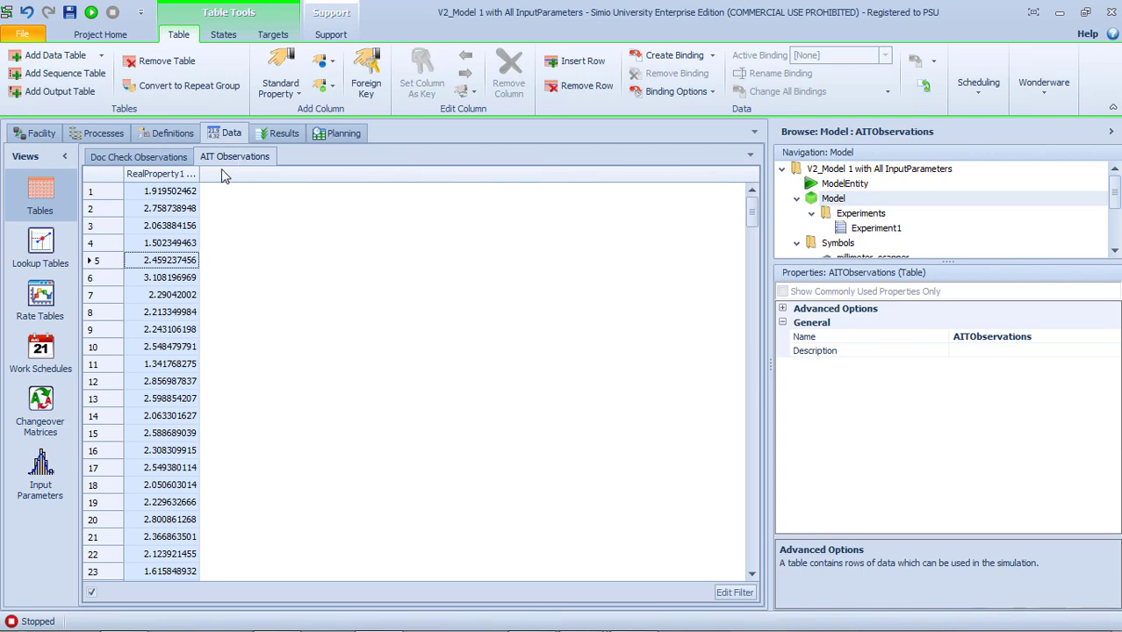
{"action": "left_click", "coordinate": [155, 176]}
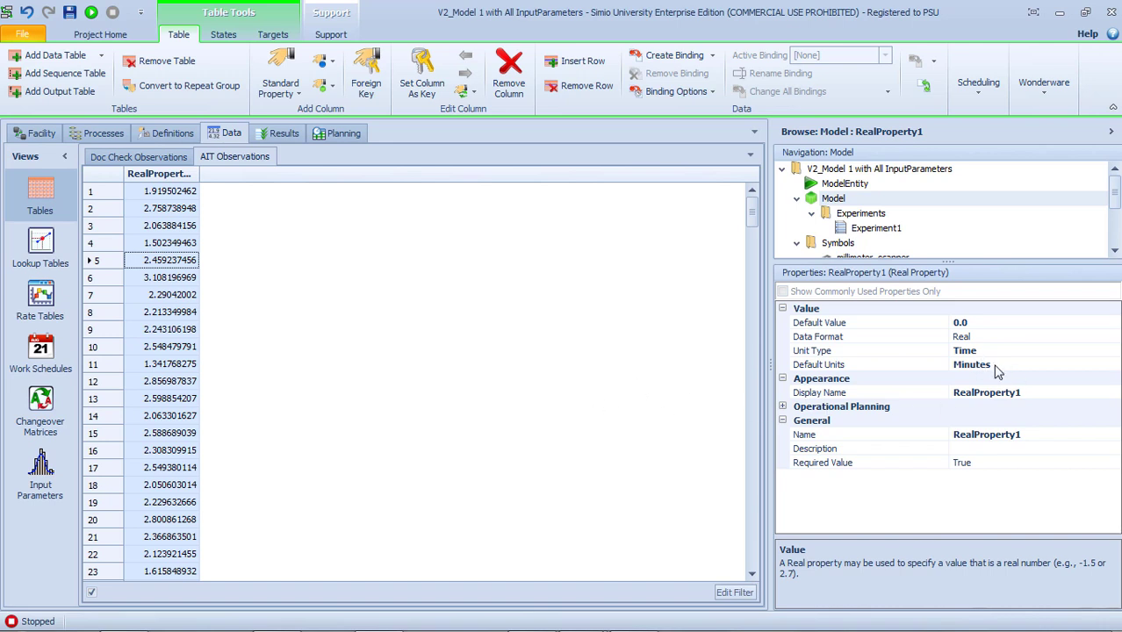
Check the time units of the PatDownProcTimes, PreCheckProcTimes and InterArrivalTimes input parameters, expanding the InterArrivalTimes expression.
{"action": "left_click", "coordinate": [44, 478]}
{"action": "left_click", "coordinate": [136, 221]}
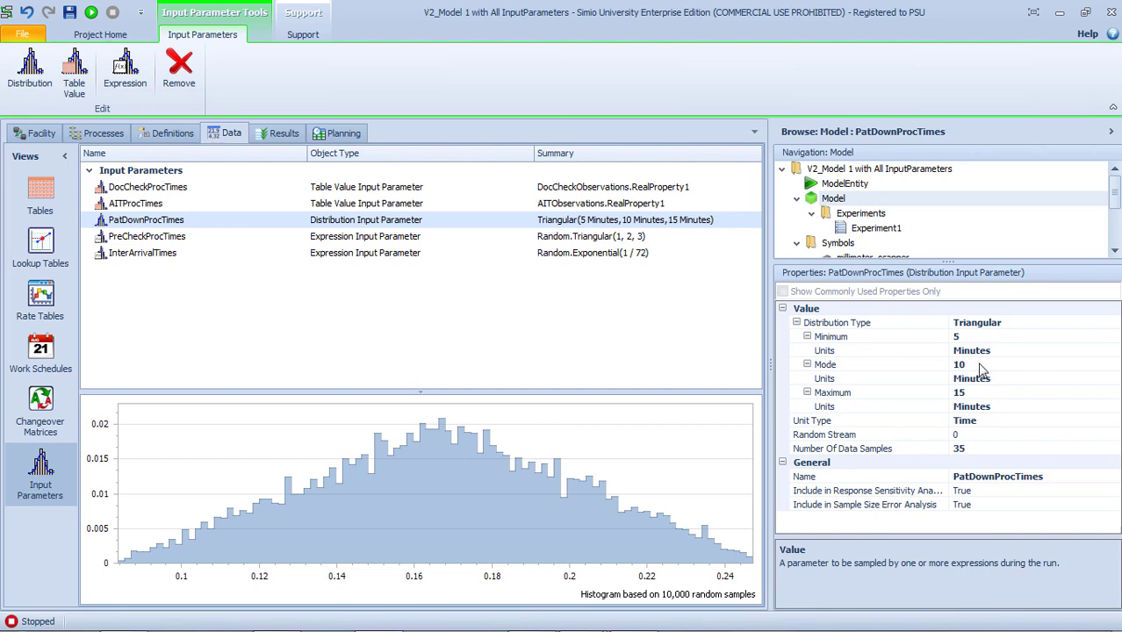
{"action": "left_click", "coordinate": [124, 238]}
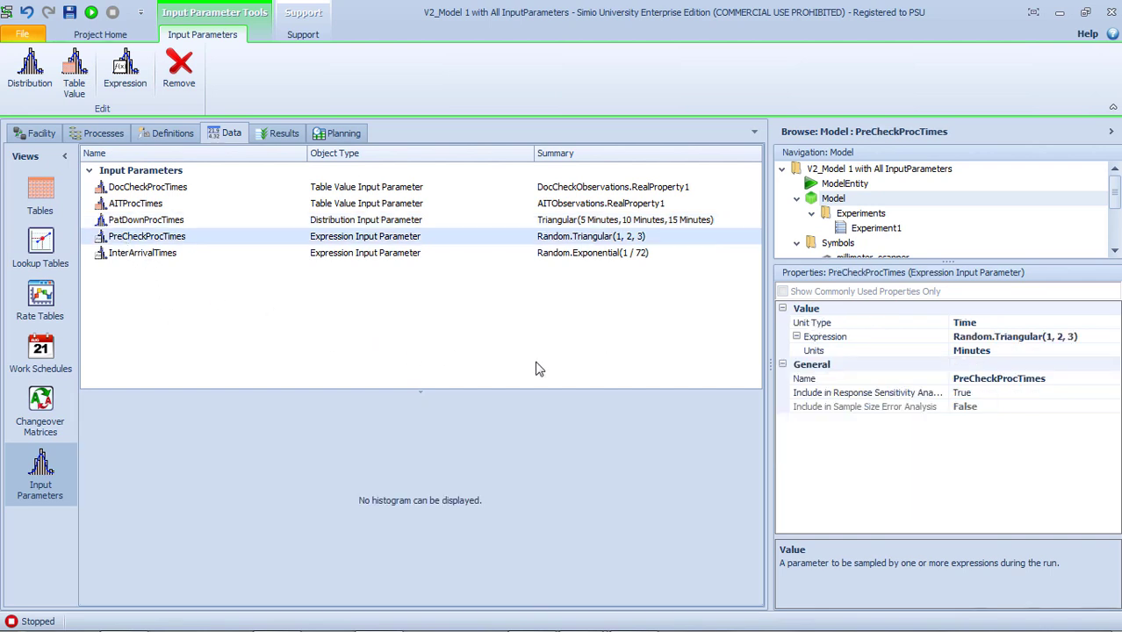
{"action": "left_click", "coordinate": [134, 255]}
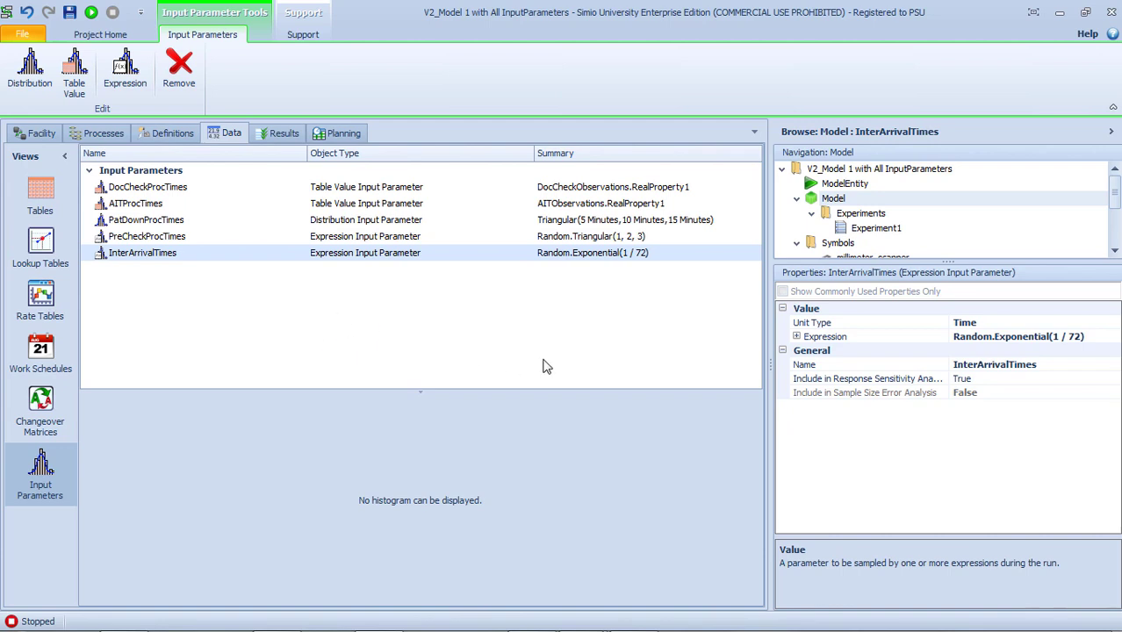
{"action": "left_click", "coordinate": [800, 343]}
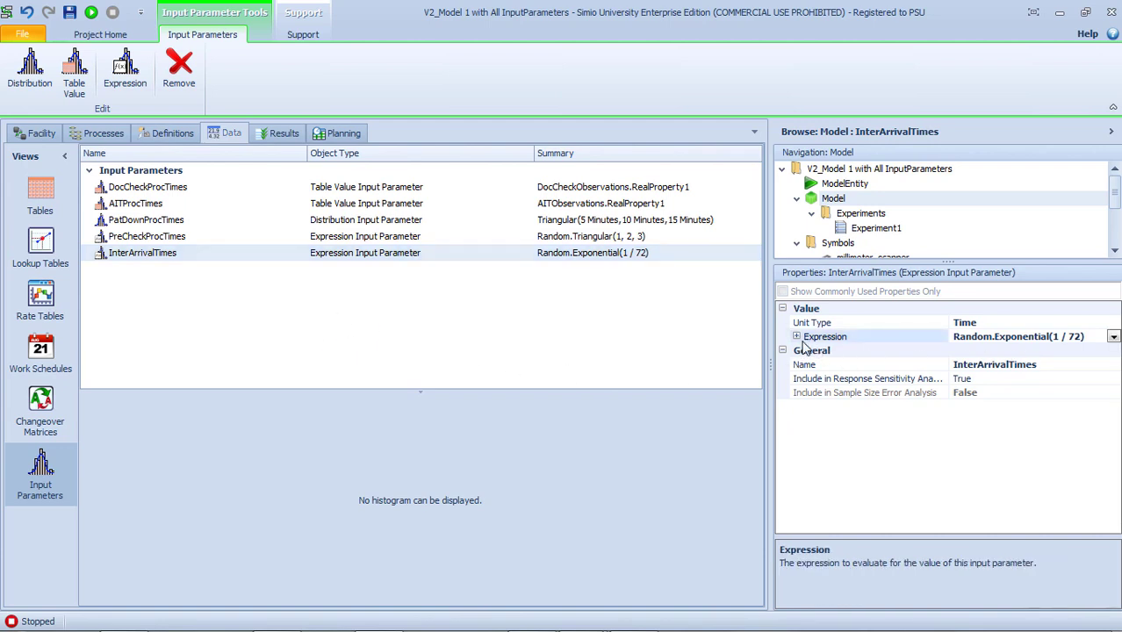
{"action": "left_click", "coordinate": [797, 337]}
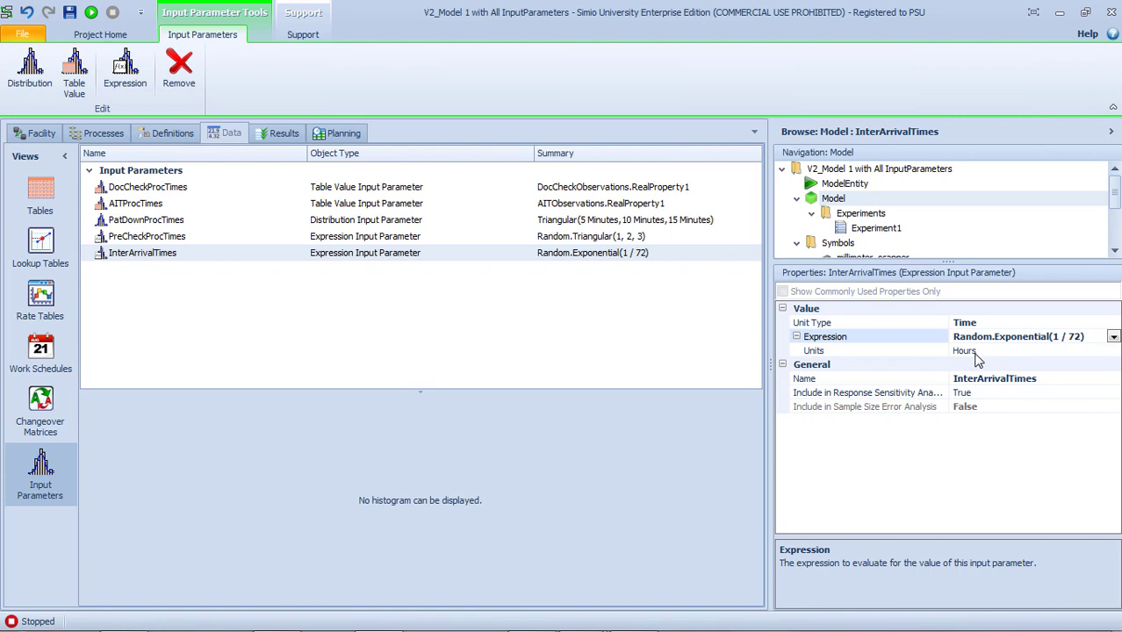
Examine the design of Experiment1, including its scenario, replications and responses, comparing it with the model's input parameters.
{"action": "left_click", "coordinate": [865, 231]}
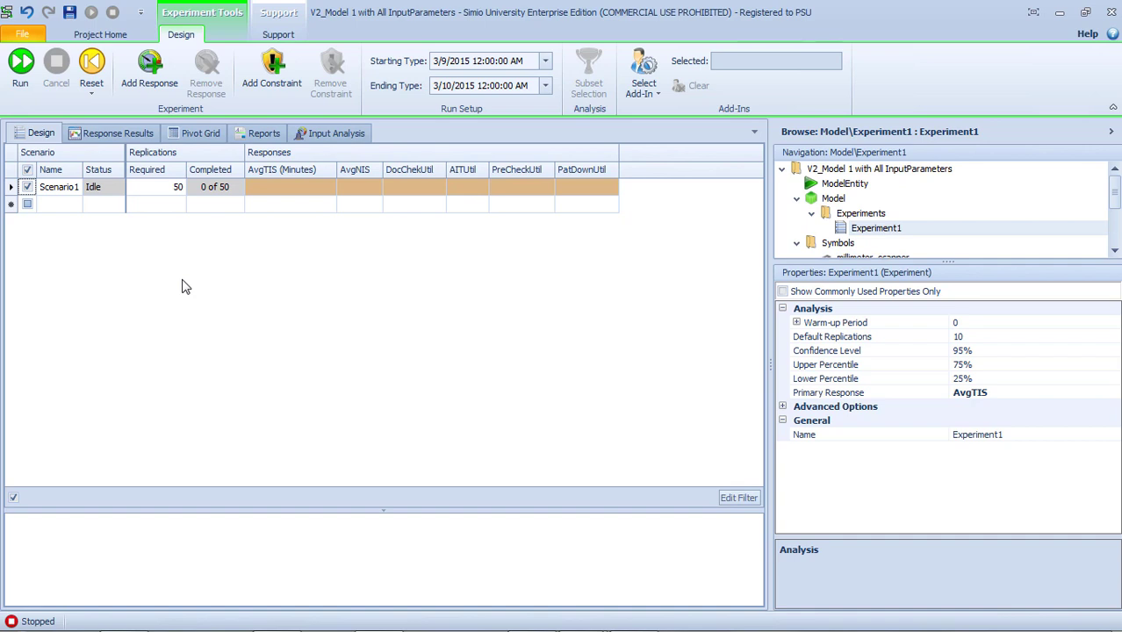
{"action": "left_click", "coordinate": [838, 200]}
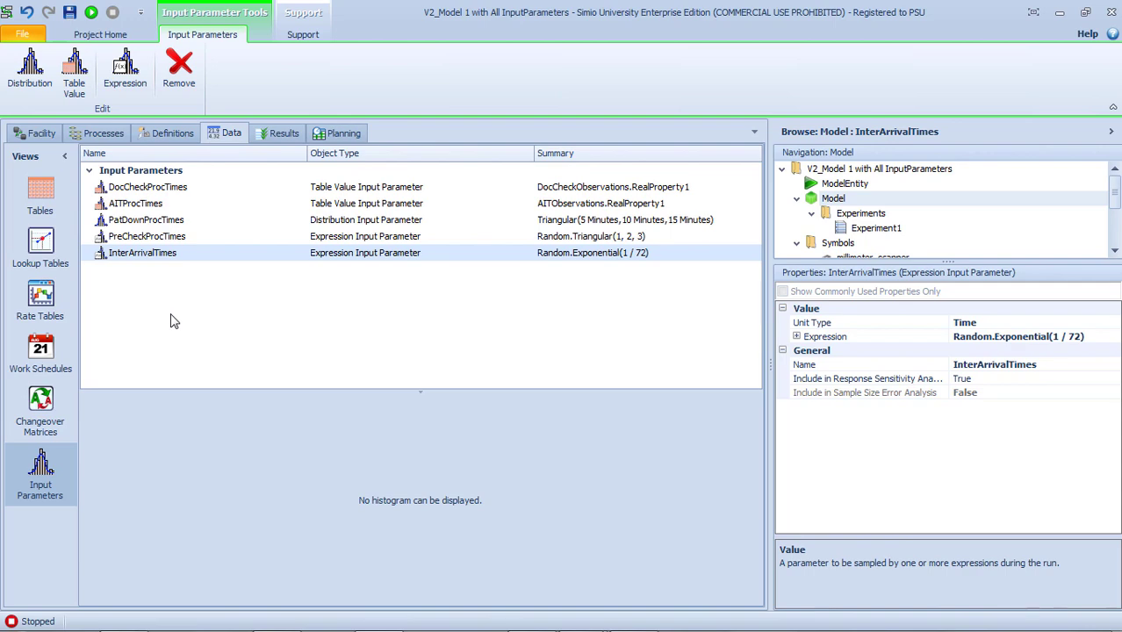
{"action": "left_click", "coordinate": [867, 230]}
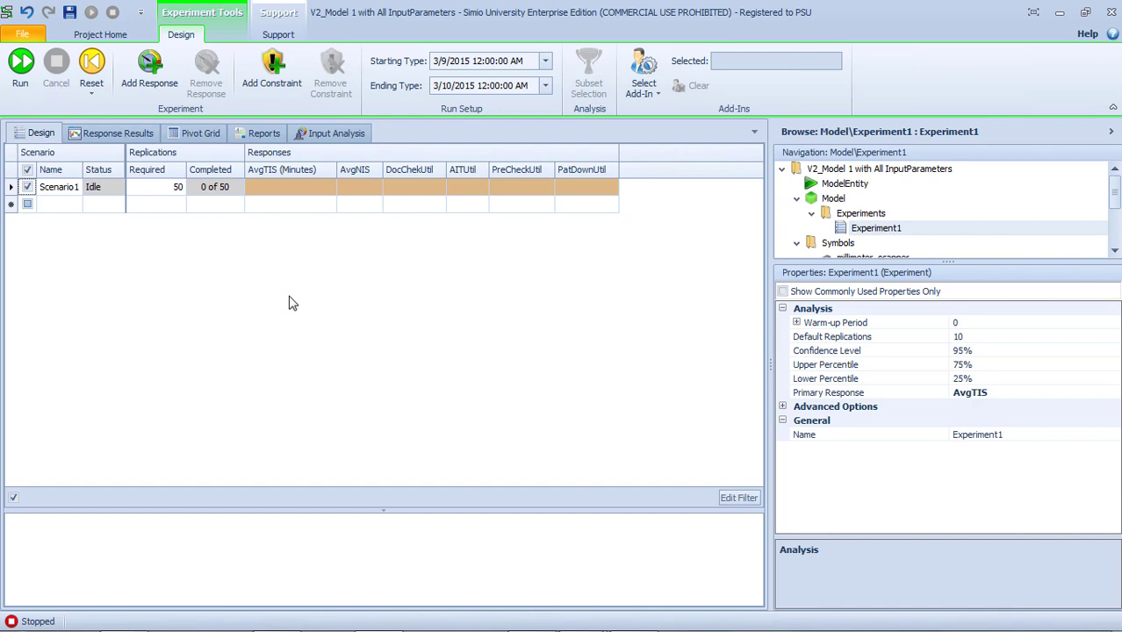
Review each of the model's input parameters and widen the properties area to read their sensitivity and sample size error analysis settings.
{"action": "left_click", "coordinate": [834, 198]}
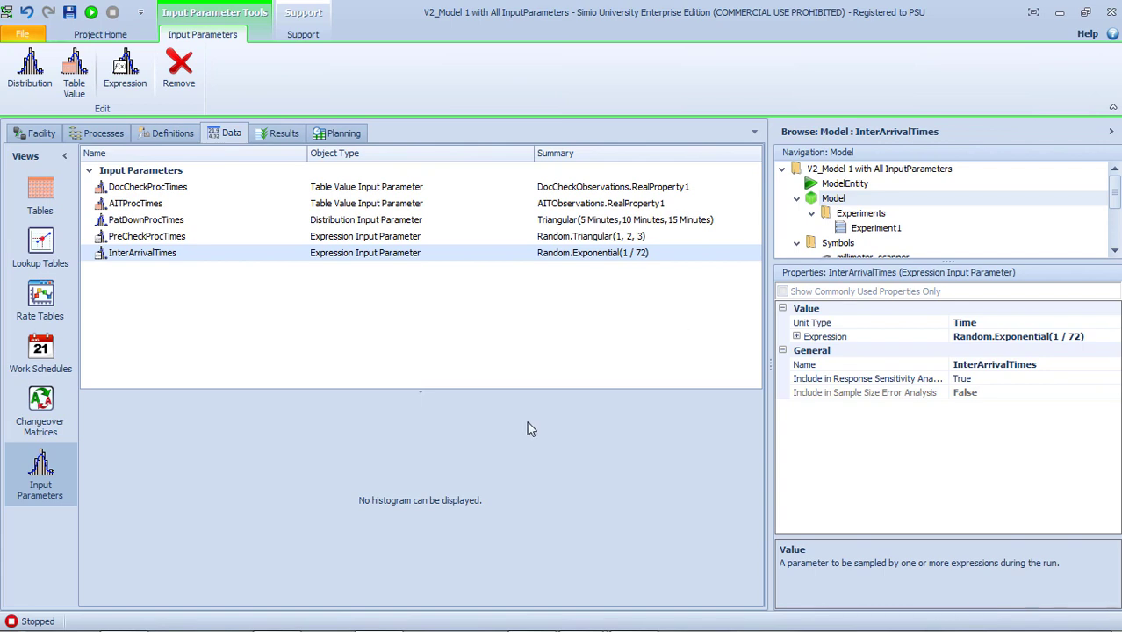
{"action": "left_click", "coordinate": [163, 192]}
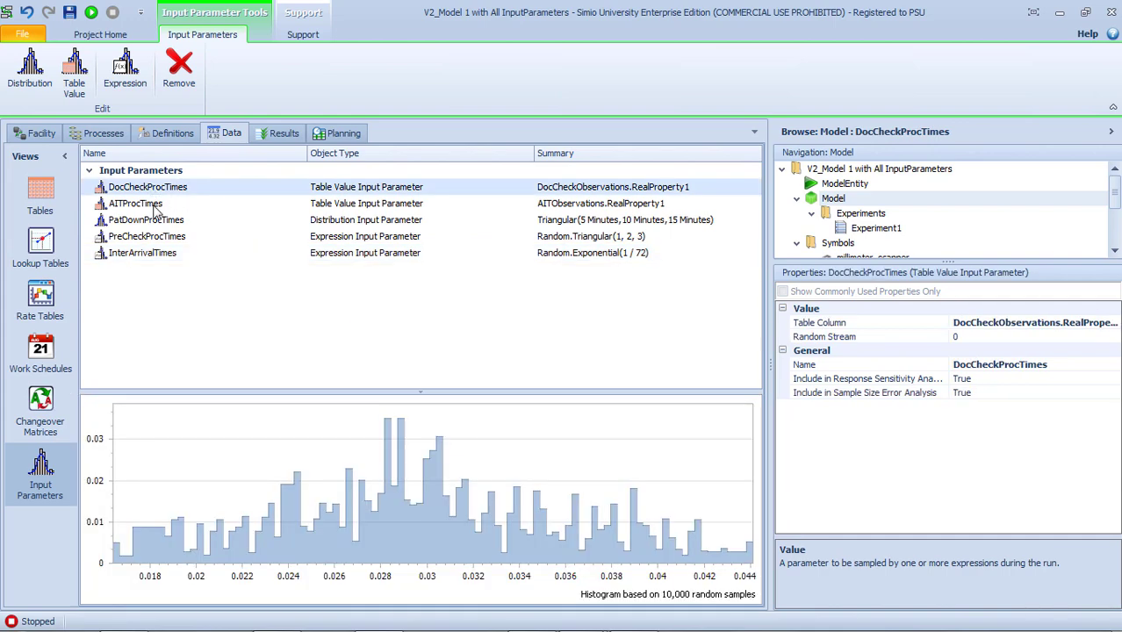
{"action": "left_click", "coordinate": [154, 209]}
{"action": "left_click", "coordinate": [156, 221]}
{"action": "left_click", "coordinate": [156, 237]}
{"action": "left_click", "coordinate": [156, 253]}
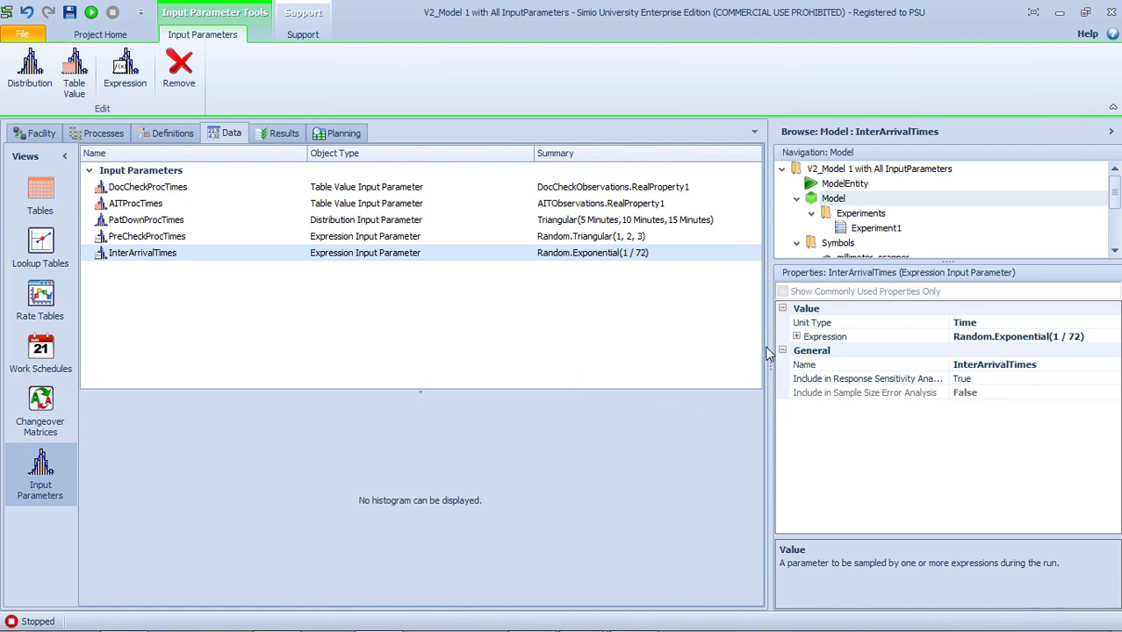
{"action": "left_click_drag", "start_coordinate": [770, 347], "coordinate": [669, 345]}
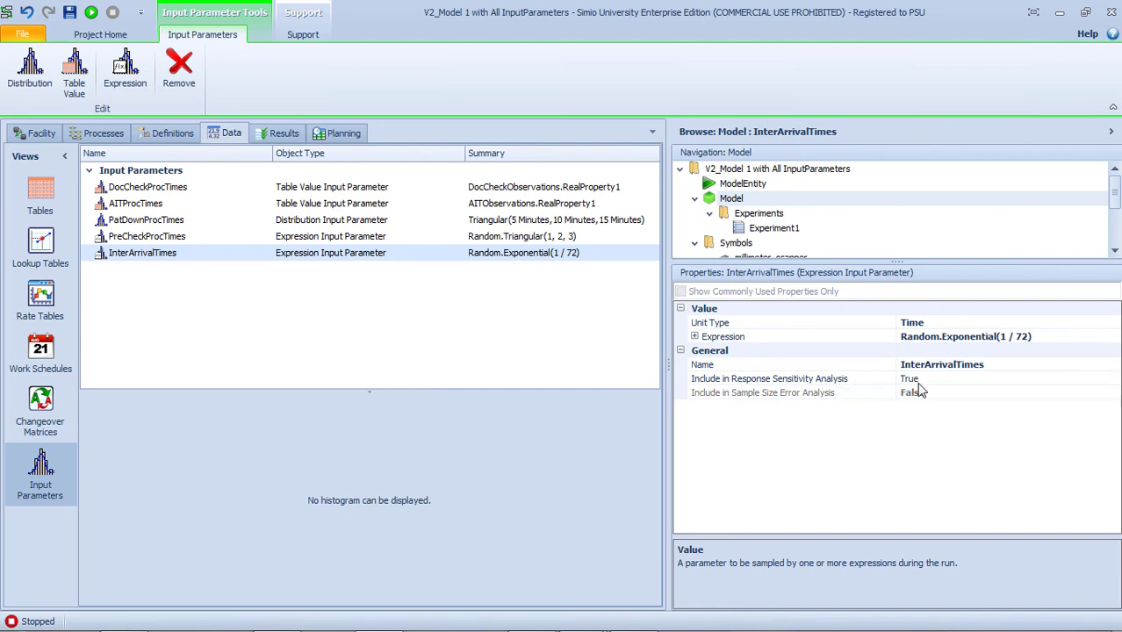
Check whether PreCheckProcTimes, PatDownProcTimes, AITProcTimes and DocCheckProcTimes are included in response sensitivity and sample size error analysis.
{"action": "left_click", "coordinate": [172, 242]}
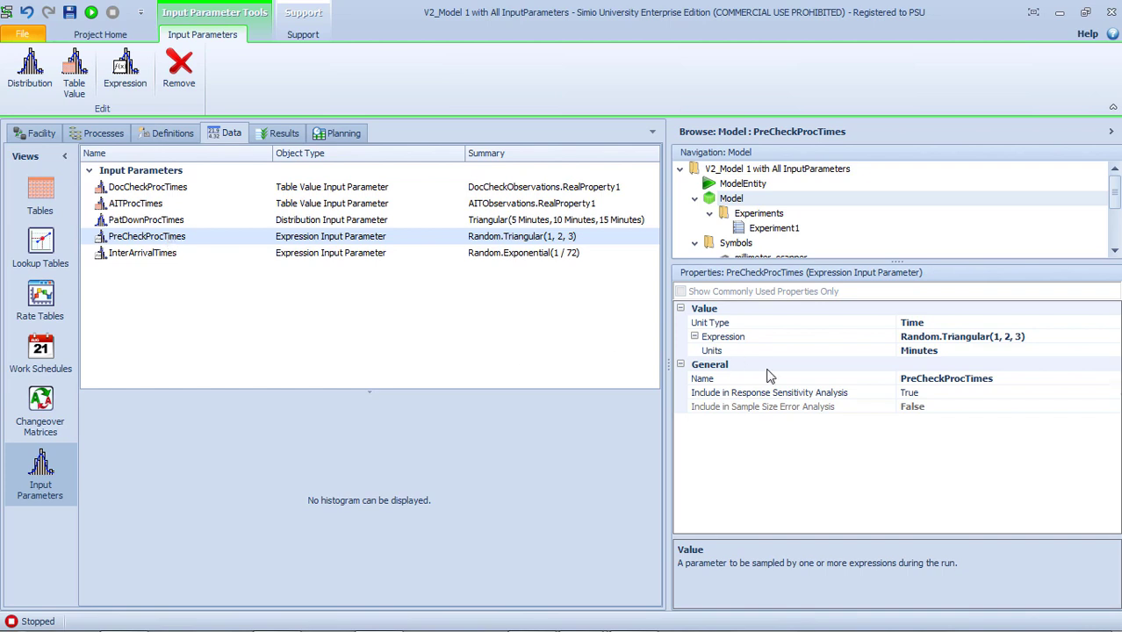
{"action": "left_click", "coordinate": [179, 219]}
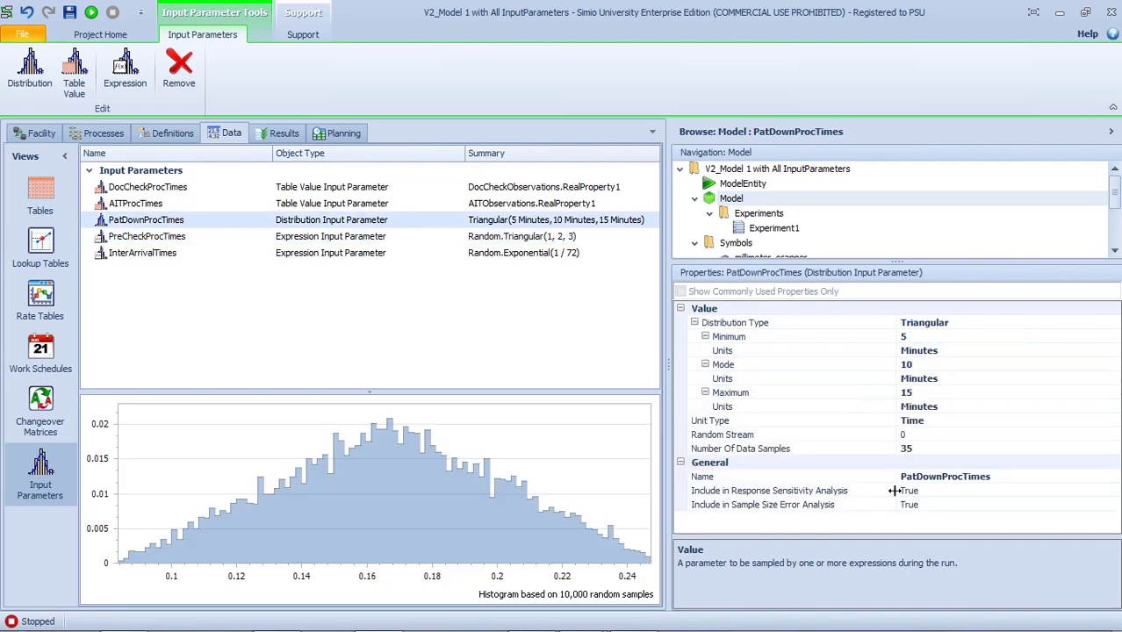
{"action": "left_click", "coordinate": [136, 204]}
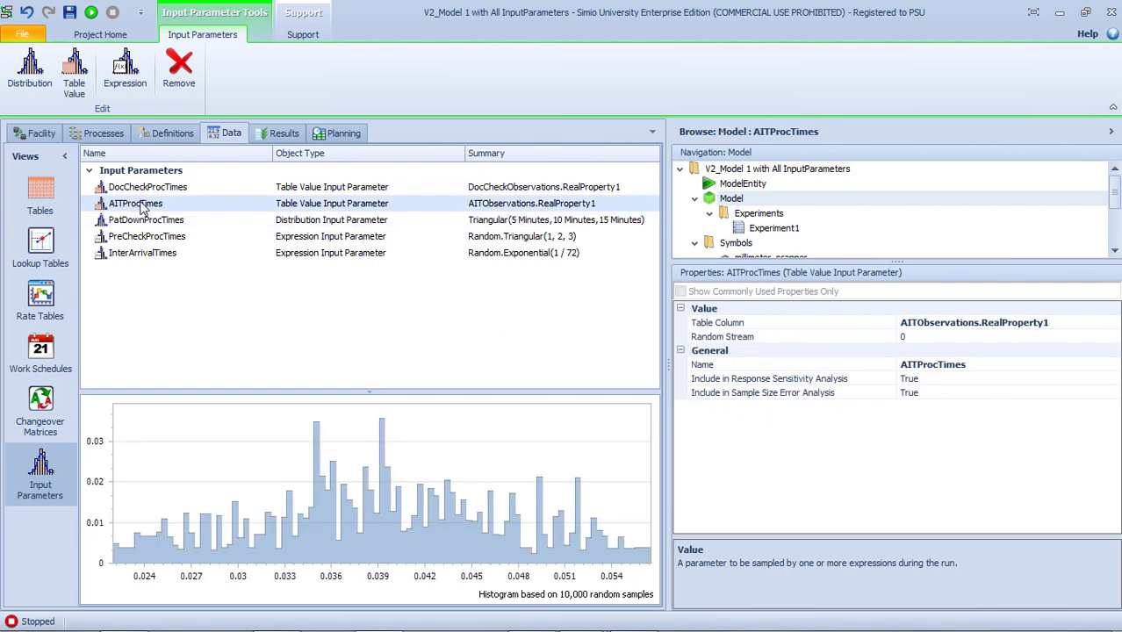
{"action": "left_click", "coordinate": [141, 188]}
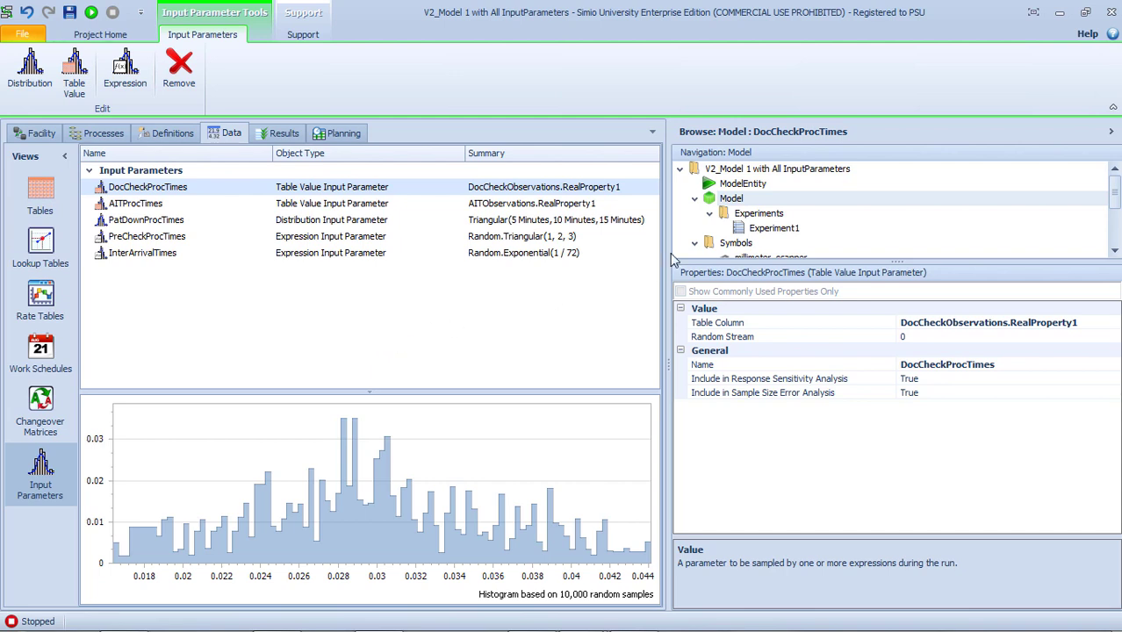
Open Experiment1 and run all replications of Scenario1.
{"action": "left_click", "coordinate": [776, 228]}
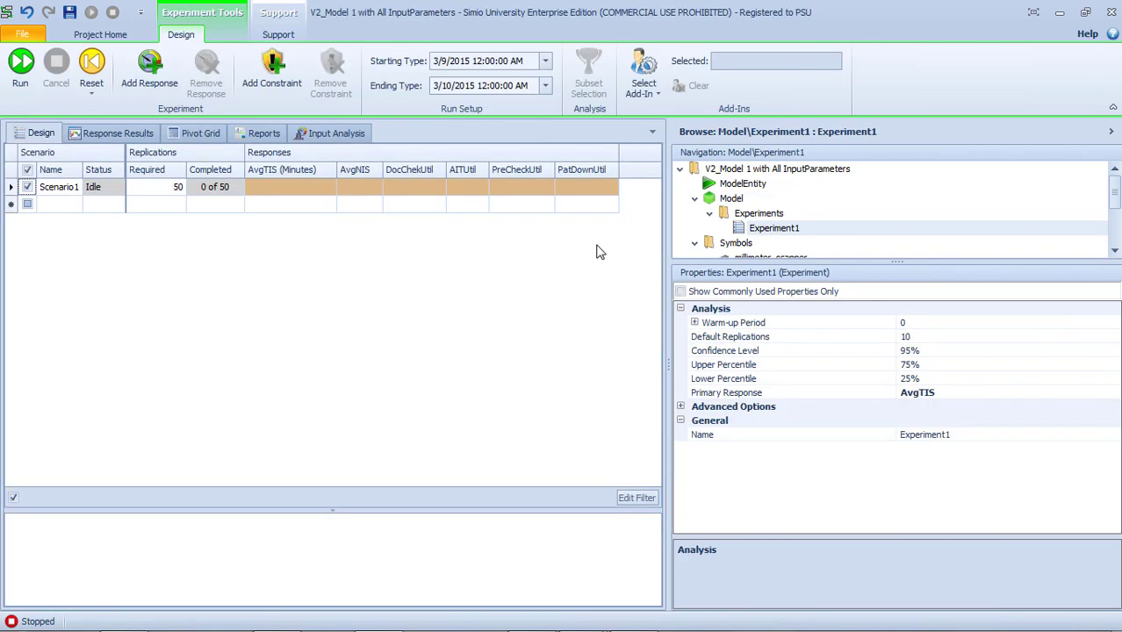
{"action": "left_click", "coordinate": [20, 66]}
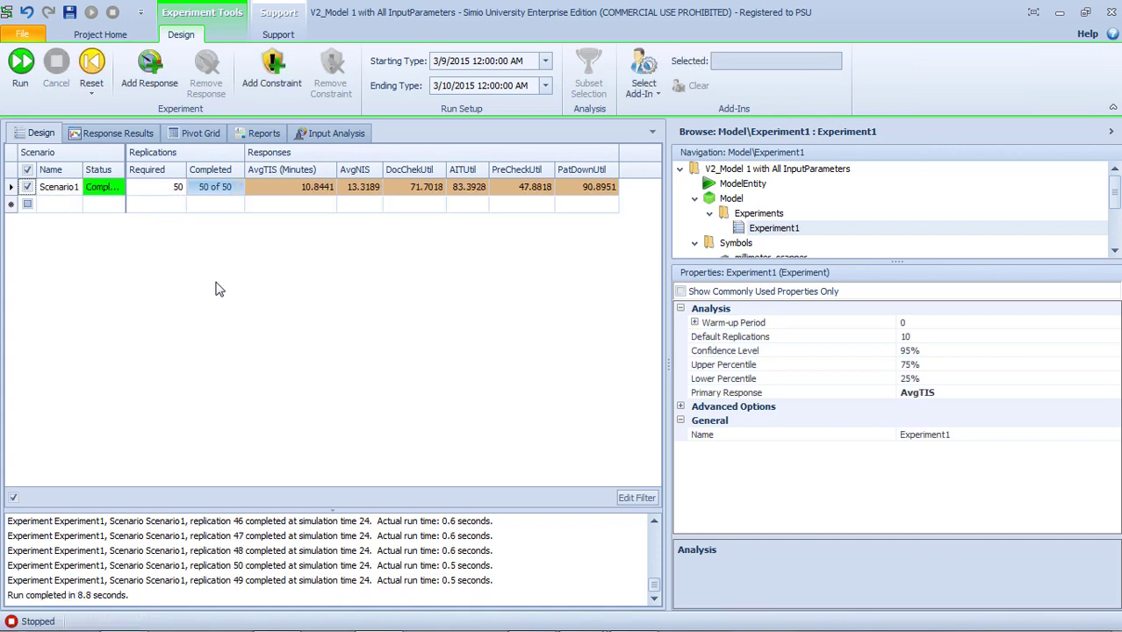
Examine the response sensitivity tornado chart for AvgTIS, reading the sensitivity coefficients of DocCheckProcTimes and InterArrivalTimes.
{"action": "left_click", "coordinate": [333, 136]}
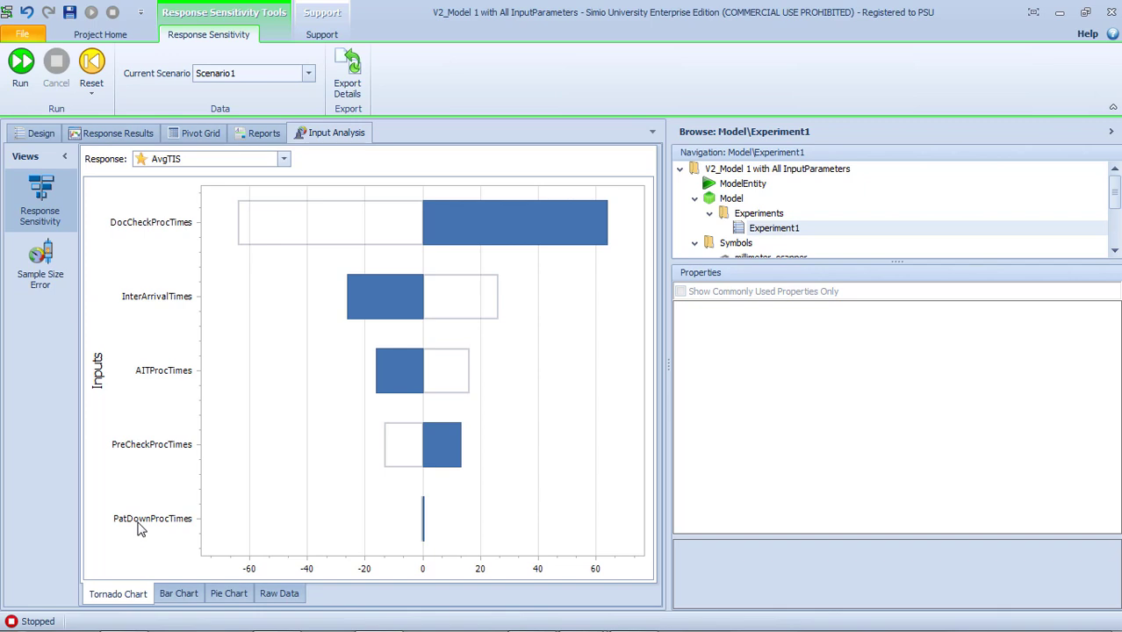
{"action": "mouse_move", "coordinate": [535, 232]}
{"action": "mouse_move", "coordinate": [481, 303]}
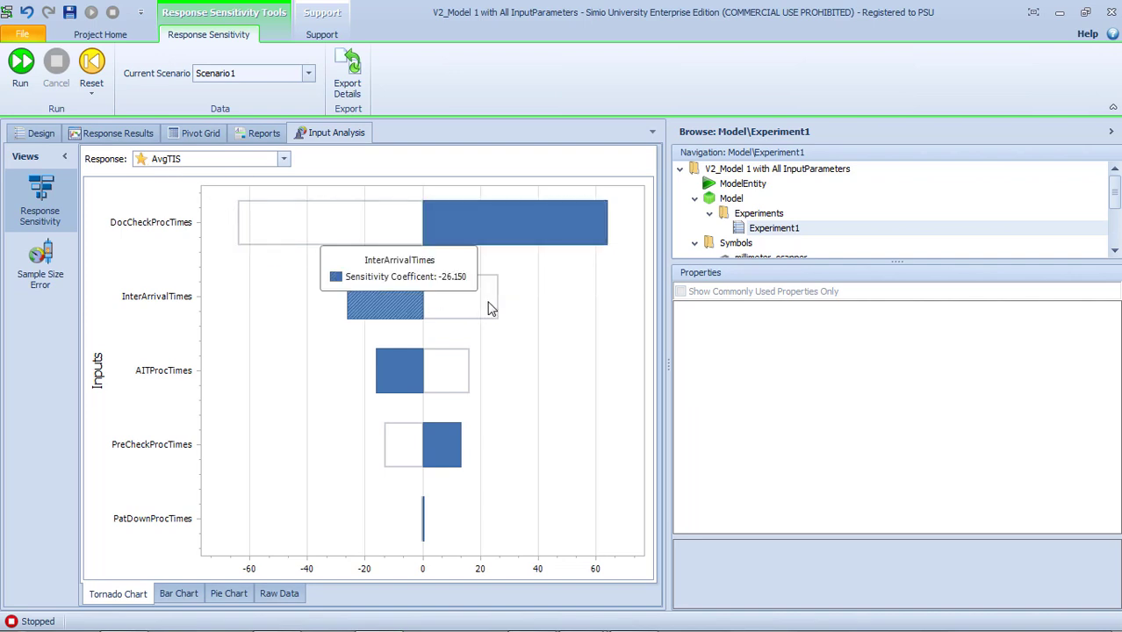